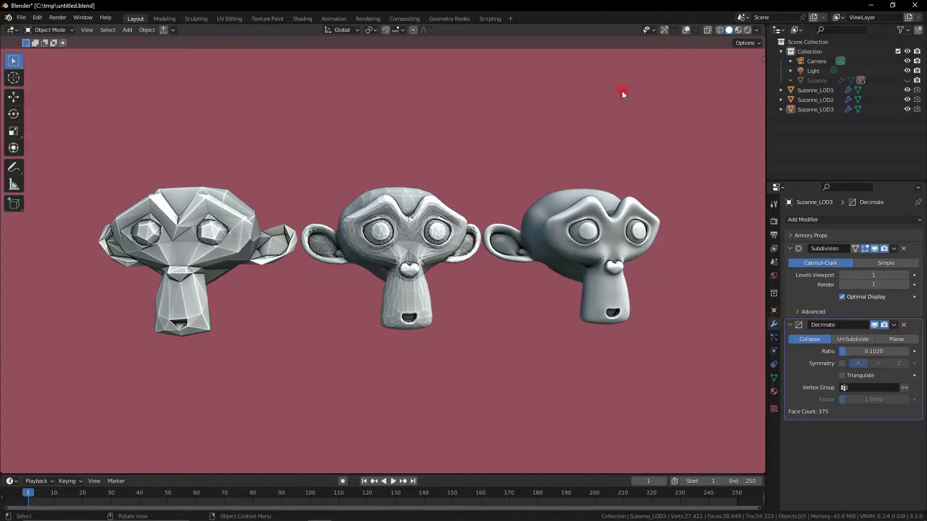
Compare the three monkeys, then view the GridLodTest terrain full-screen and close its preview.
{"action": "middle_click_drag", "start_coordinate": [622, 91], "coordinate": [588, 220]}
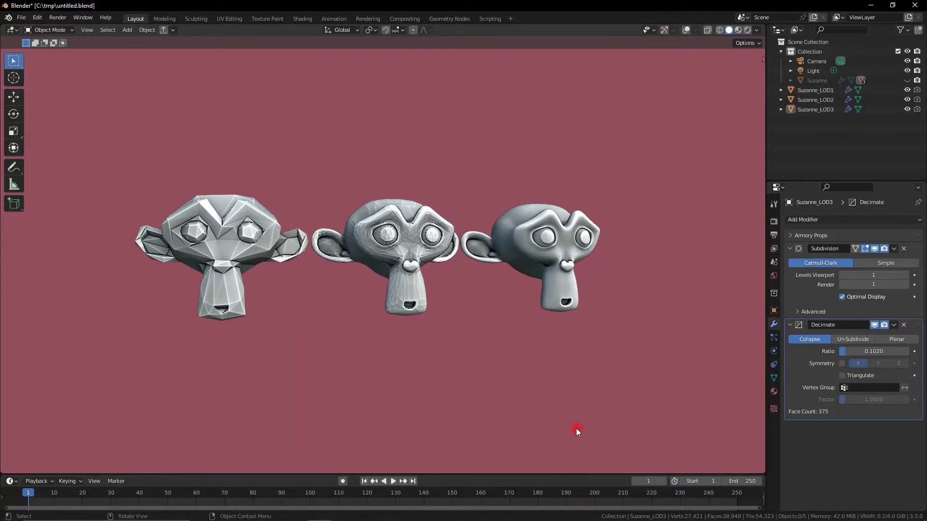
{"action": "mouse_move", "coordinate": [598, 450]}
{"action": "middle_mouse_down"}
{"action": "mouse_move", "coordinate": [520, 441]}
{"action": "mouse_move", "coordinate": [615, 447]}
{"action": "mouse_move", "coordinate": [600, 445]}
{"action": "middle_mouse_up"}
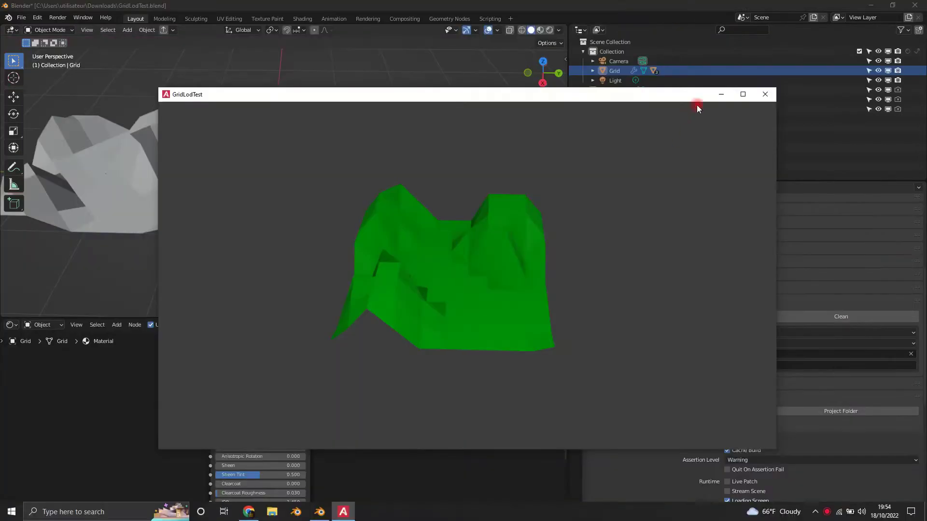
{"action": "left_click", "coordinate": [743, 95]}
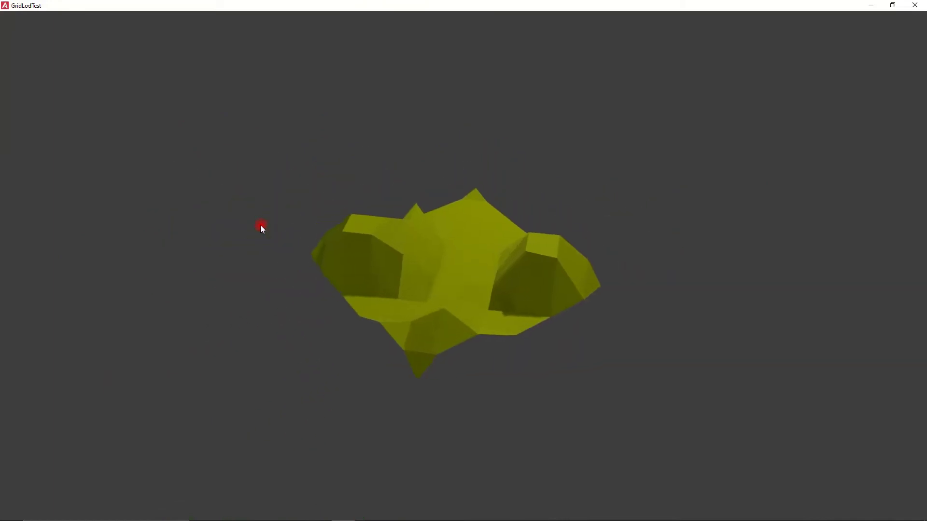
{"action": "left_click", "coordinate": [924, 3]}
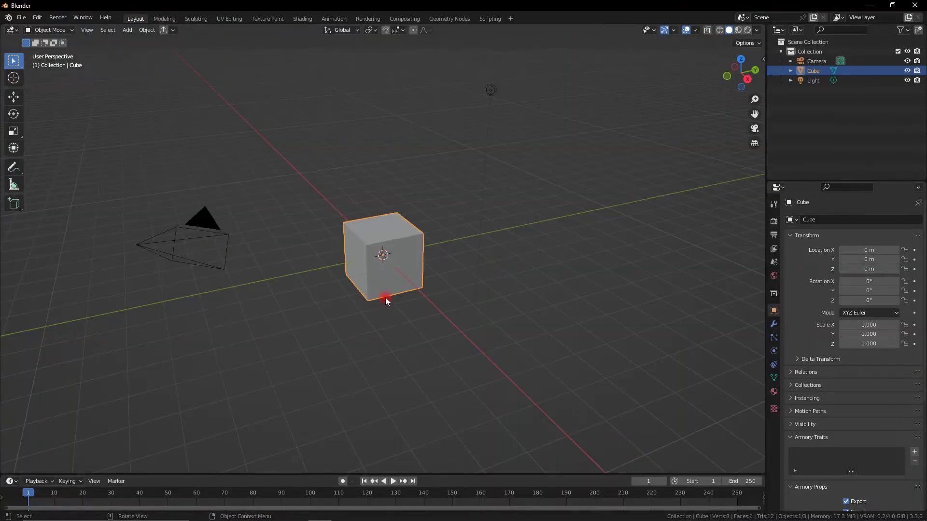
Delete the default cube and add a Suzanne monkey mesh in its place.
{"action": "key", "text": "Delete"}
{"action": "key", "text": "shift+a"}
{"action": "mouse_move", "coordinate": [386, 298]}
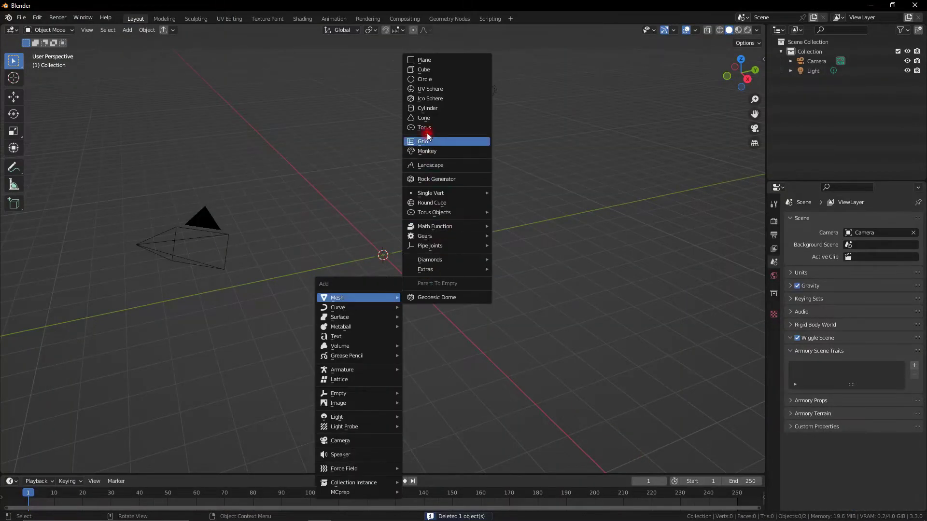
{"action": "left_click", "coordinate": [424, 151]}
{"action": "middle_click_drag", "start_coordinate": [438, 280], "coordinate": [498, 278]}
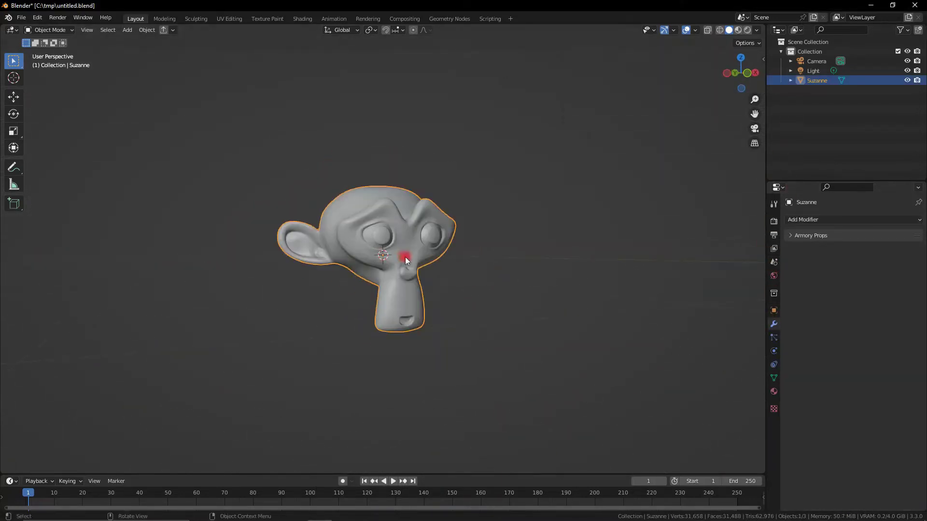
{"action": "middle_click_drag", "start_coordinate": [404, 257], "coordinate": [717, 368], "text": "ctrl"}
Auto-generate three Armory LOD levels for Suzanne in its Armory Lod settings.
{"action": "left_click", "coordinate": [774, 313]}
{"action": "scroll", "coordinate": [850, 427], "scroll_direction": "down", "scroll_amount": 8}
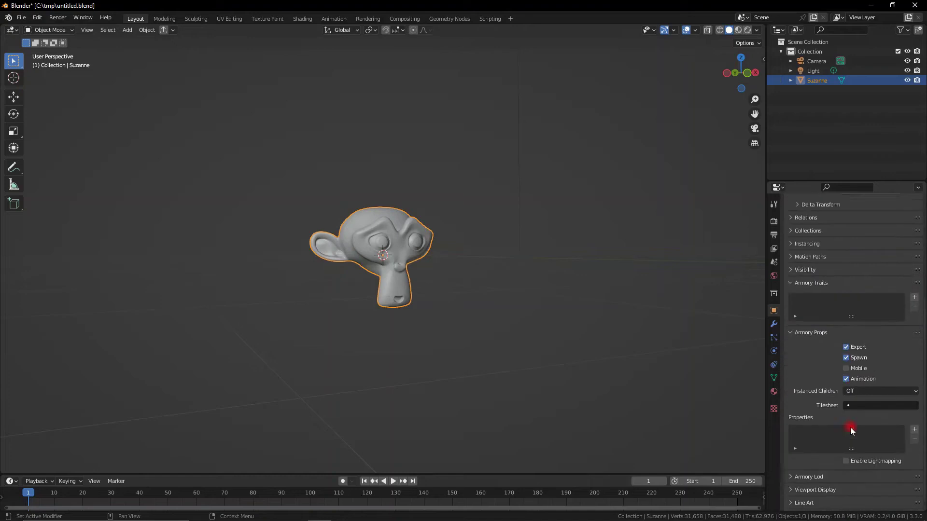
{"action": "left_click", "coordinate": [809, 466]}
{"action": "scroll", "coordinate": [879, 398], "scroll_direction": "down", "scroll_amount": 4}
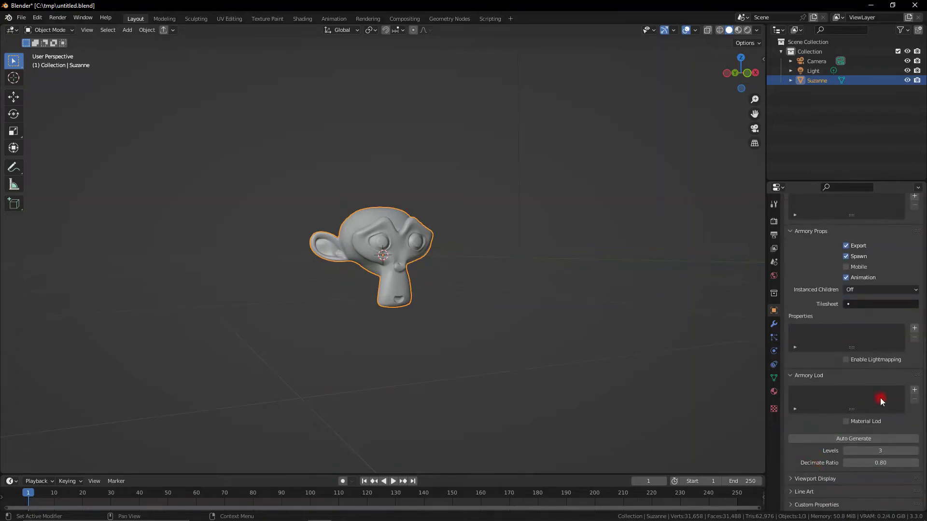
{"action": "left_click", "coordinate": [915, 390]}
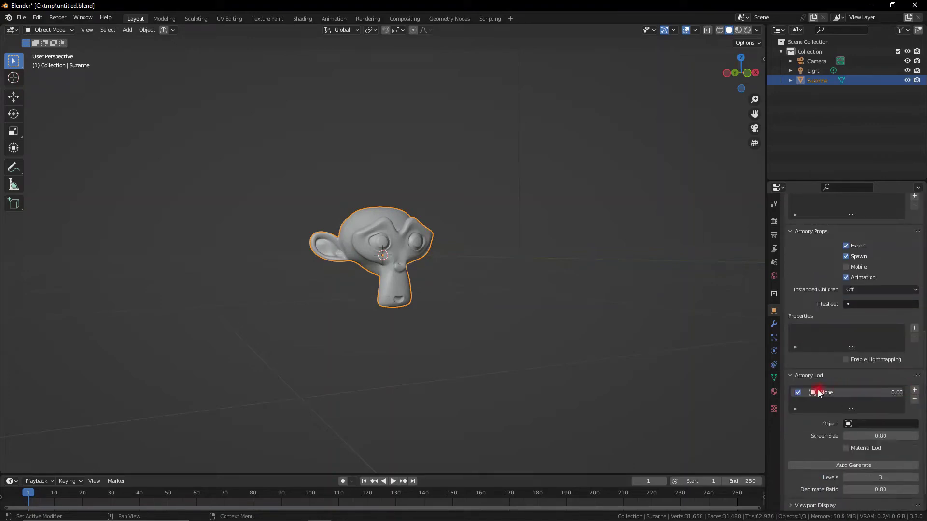
{"action": "left_click", "coordinate": [915, 399]}
{"action": "left_click", "coordinate": [859, 438]}
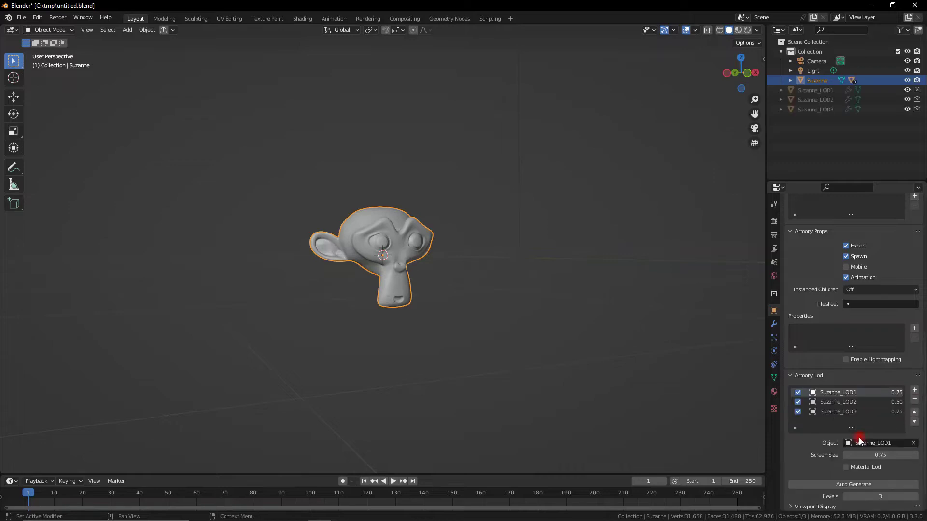
{"action": "scroll", "coordinate": [840, 427], "scroll_direction": "down", "scroll_amount": 3}
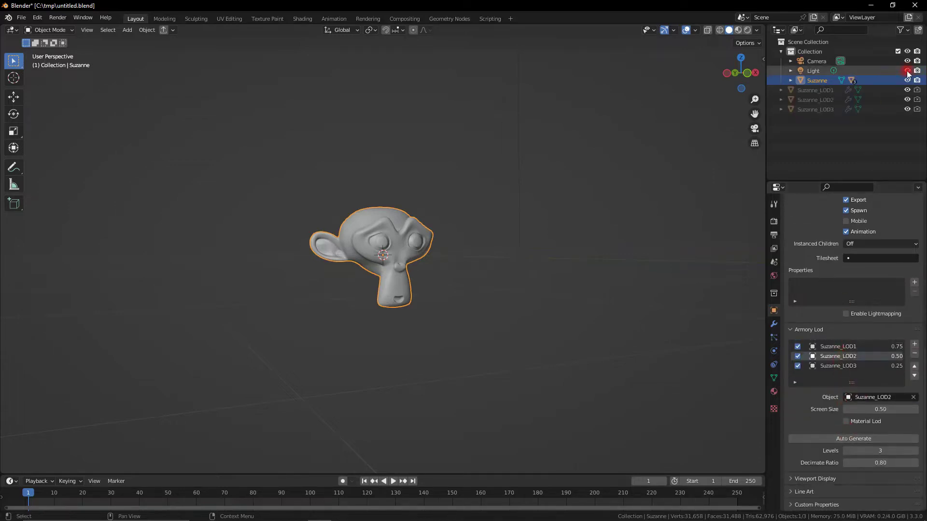
Show the outliner's disable-in-viewports column and make Suzanne_LOD1 the active object.
{"action": "left_click", "coordinate": [908, 30]}
{"action": "left_click", "coordinate": [856, 62]}
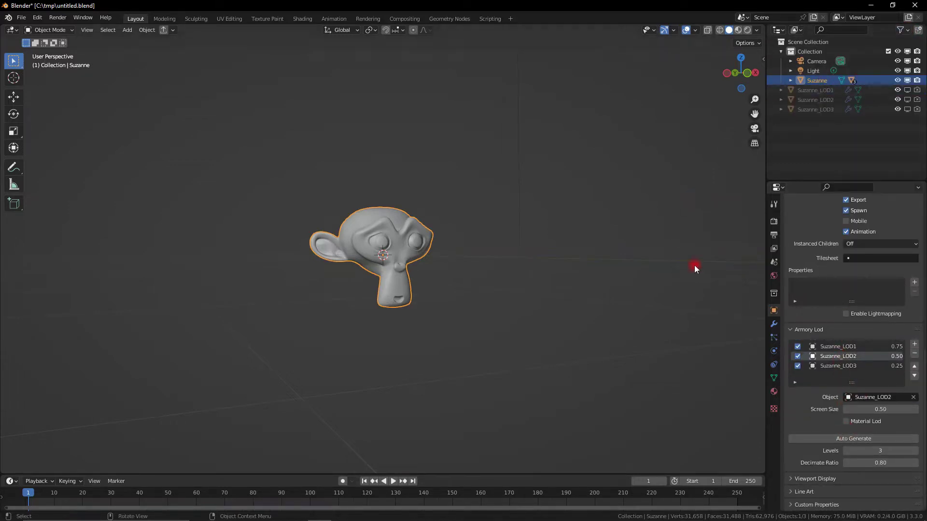
{"action": "left_click", "coordinate": [407, 228]}
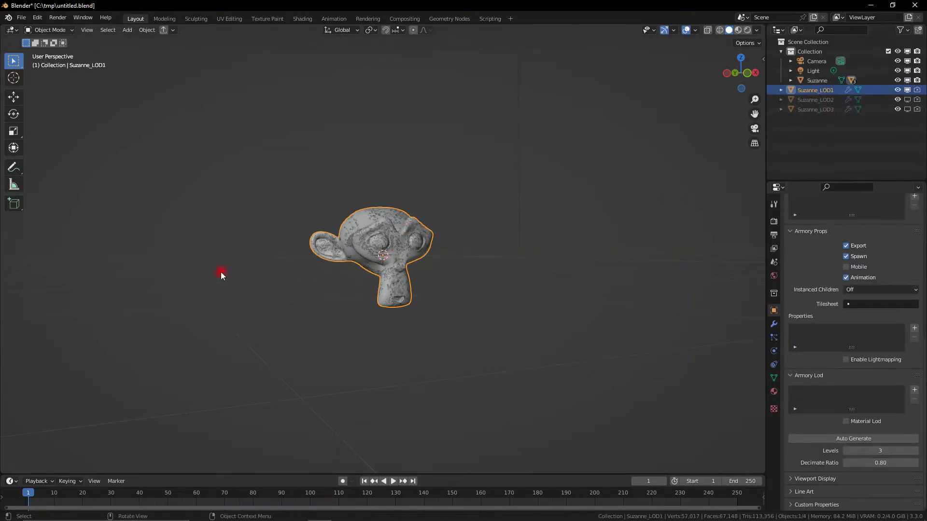
Move Suzanne_LOD1 along X to the left of Suzanne and review its modifier settings.
{"action": "key", "text": "x"}
{"action": "left_click", "coordinate": [168, 287]}
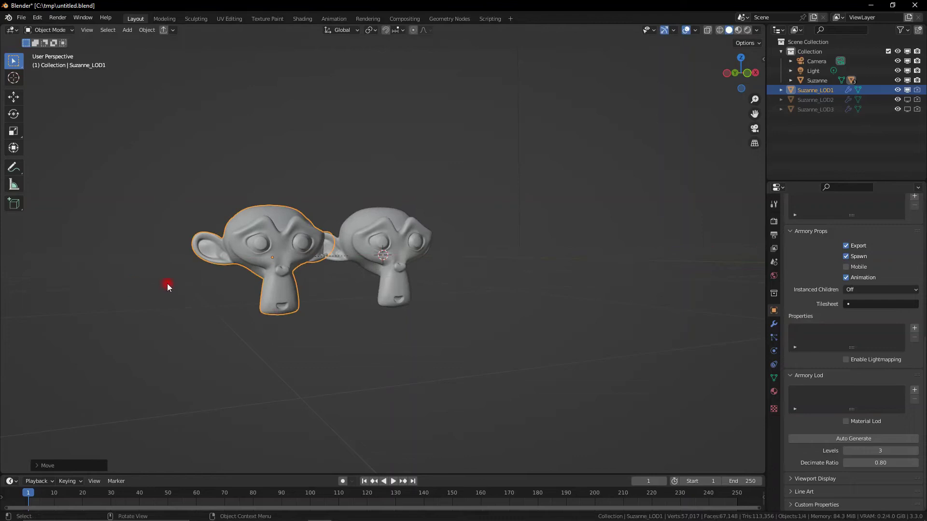
{"action": "key", "text": "g"}
{"action": "key", "text": "x"}
{"action": "left_click", "coordinate": [310, 306]}
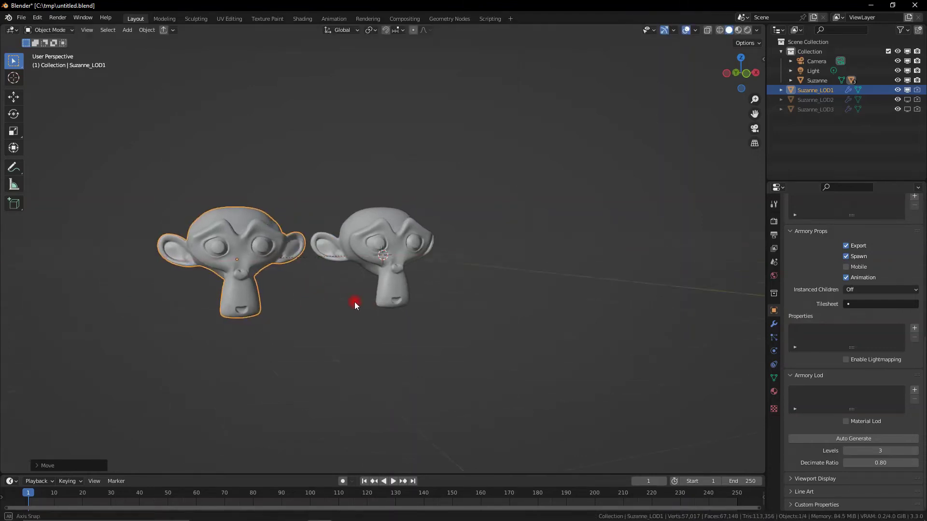
{"action": "scroll", "coordinate": [320, 312], "scroll_direction": "up", "scroll_amount": 5}
{"action": "scroll", "coordinate": [537, 293], "scroll_direction": "down", "scroll_amount": 3}
{"action": "scroll", "coordinate": [496, 324], "scroll_direction": "up", "scroll_amount": 3}
{"action": "scroll", "coordinate": [572, 277], "scroll_direction": "up", "scroll_amount": 1}
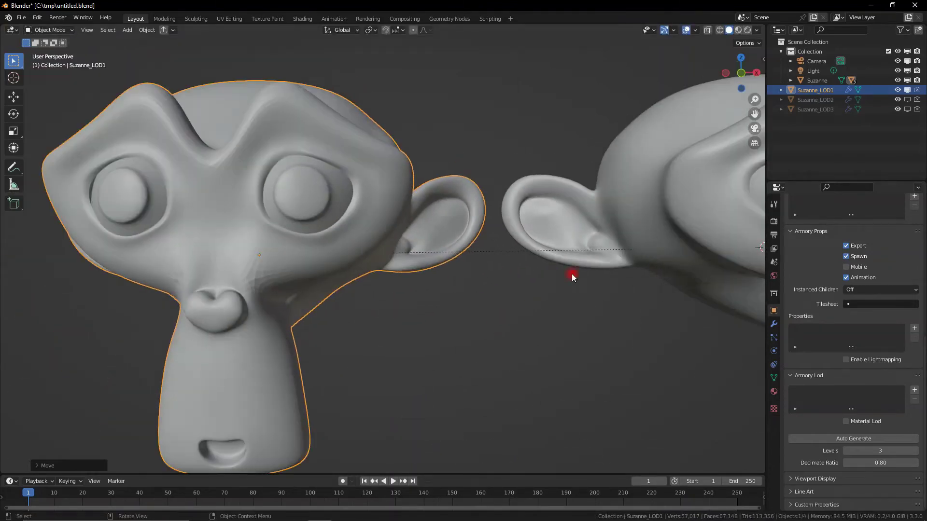
{"action": "left_click", "coordinate": [774, 324]}
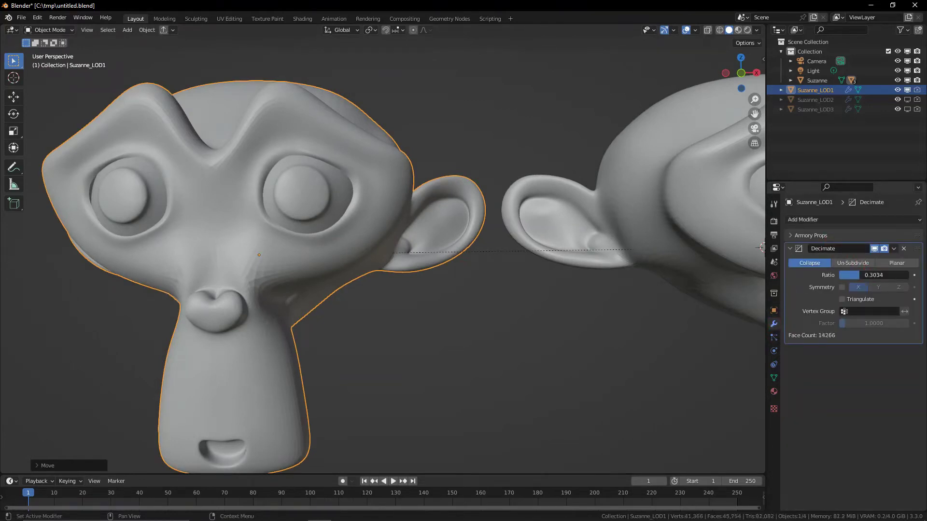
{"action": "scroll", "coordinate": [479, 315], "scroll_direction": "down", "scroll_amount": 5}
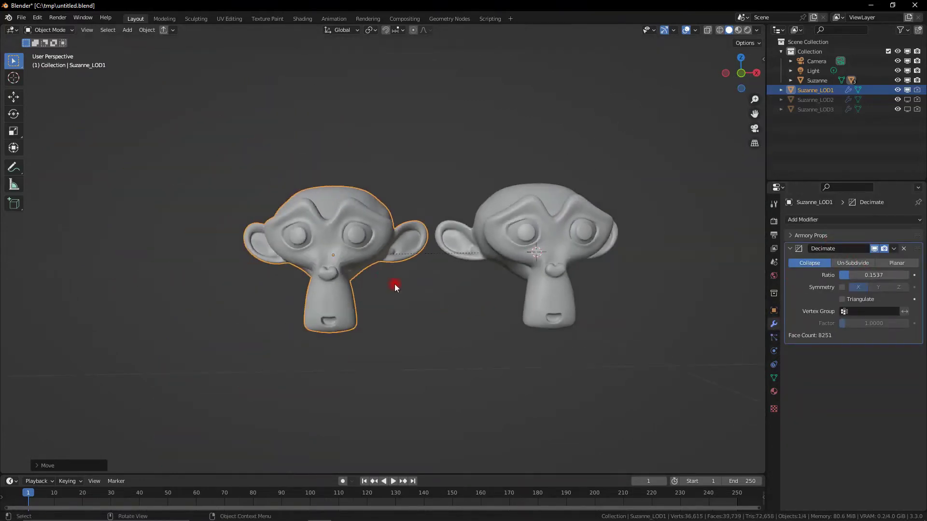
{"action": "scroll", "coordinate": [395, 286], "scroll_direction": "up", "scroll_amount": 3}
{"action": "scroll", "coordinate": [507, 270], "scroll_direction": "down", "scroll_amount": 3}
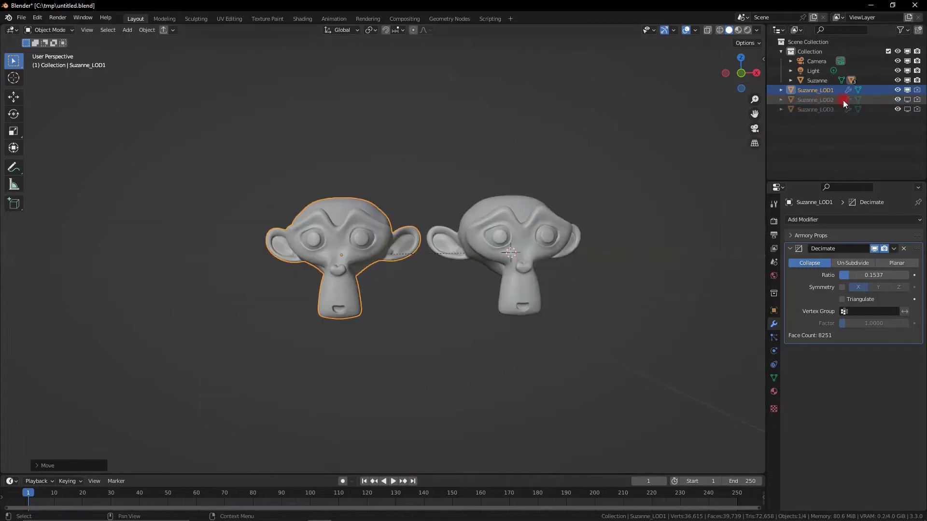
Enable Suzanne_LOD2, move it to the far left, and lower its Decimate Ratio to 0.0141.
{"action": "left_click", "coordinate": [908, 99]}
{"action": "left_click", "coordinate": [510, 270]}
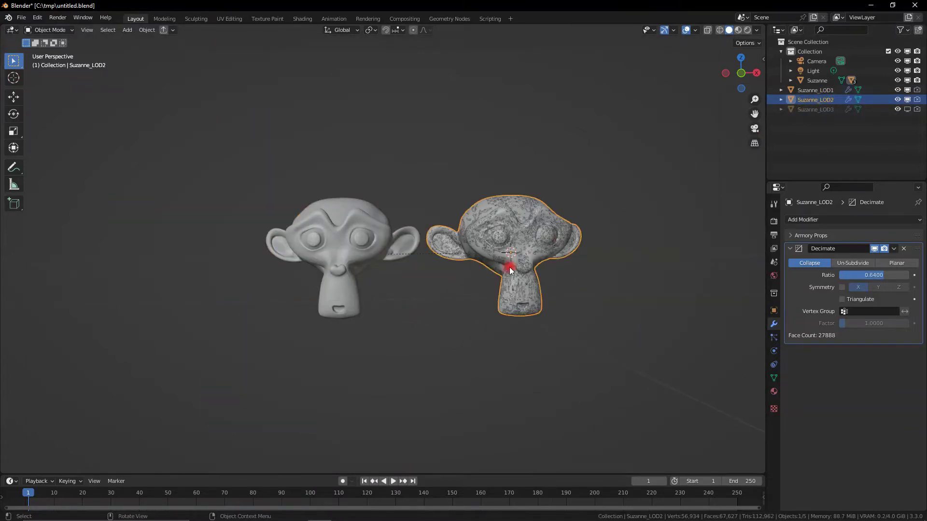
{"action": "key", "text": "g"}
{"action": "key", "text": "x"}
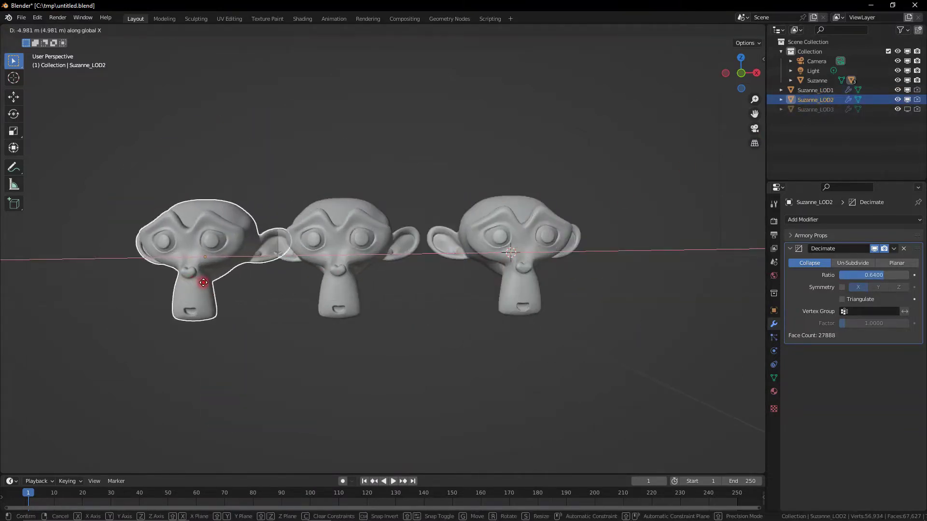
{"action": "left_click", "coordinate": [175, 283]}
{"action": "scroll", "coordinate": [391, 296], "scroll_direction": "up", "scroll_amount": 5}
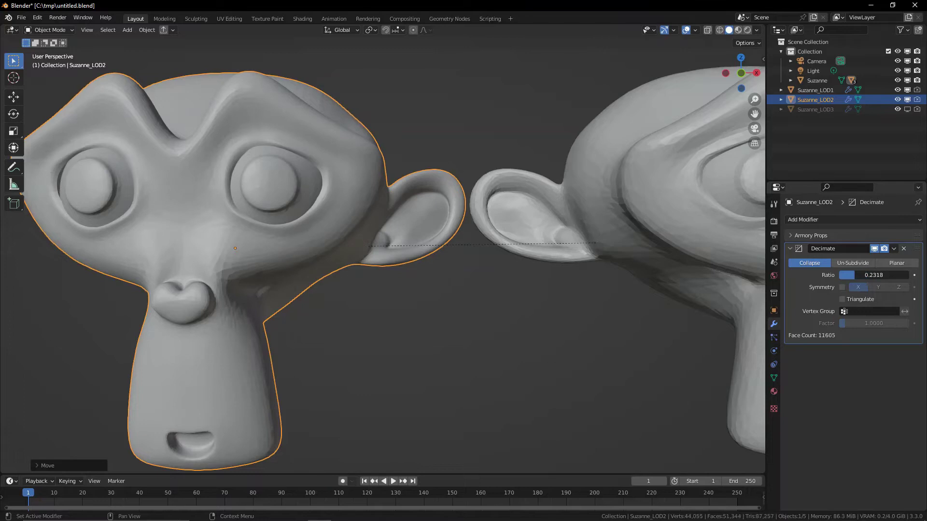
{"action": "left_click_drag", "start_coordinate": [874, 274], "coordinate": [849, 274]}
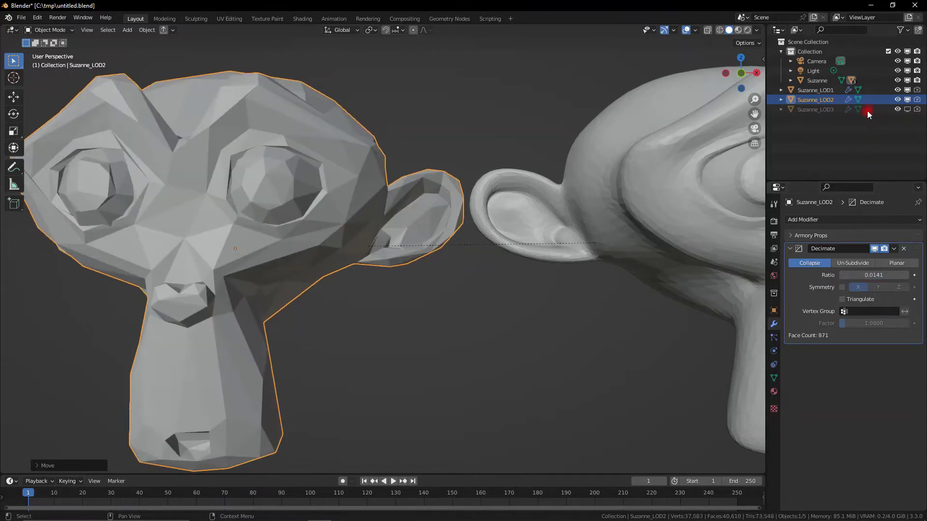
{"action": "scroll", "coordinate": [457, 285], "scroll_direction": "down", "scroll_amount": 5}
Delete the Suzanne_LOD3 object.
{"action": "middle_click_drag", "start_coordinate": [447, 329], "coordinate": [526, 236]}
{"action": "left_click", "coordinate": [526, 237]}
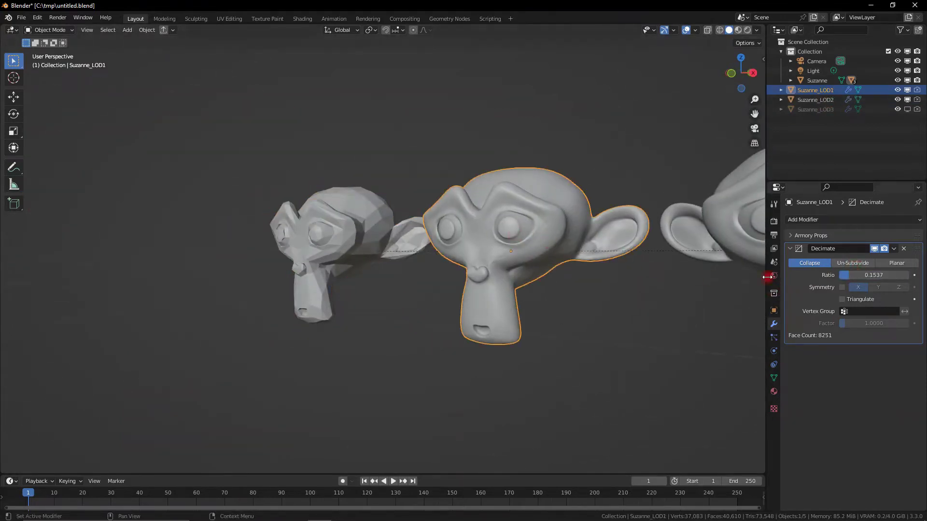
{"action": "scroll", "coordinate": [569, 308], "scroll_direction": "down", "scroll_amount": 4}
{"action": "middle_click_drag", "start_coordinate": [569, 308], "coordinate": [638, 286]}
{"action": "left_click", "coordinate": [550, 292]}
{"action": "left_click", "coordinate": [809, 111]}
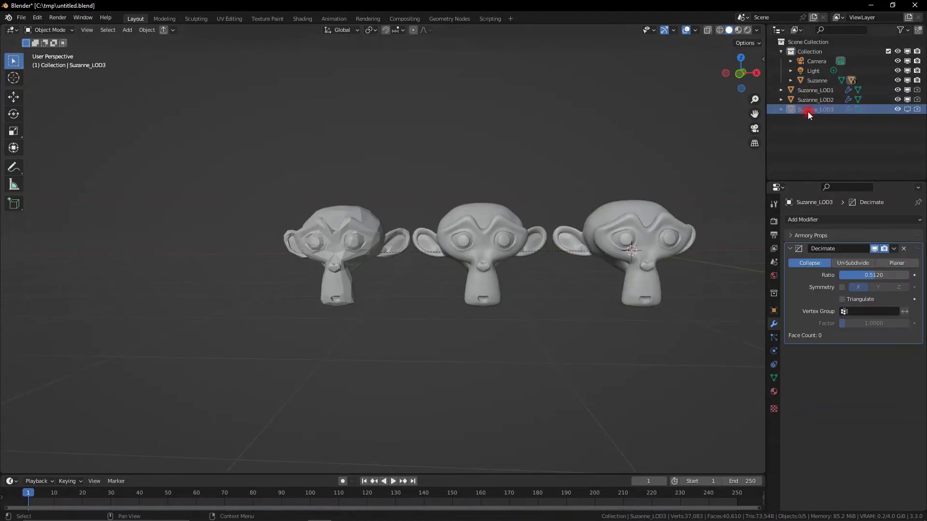
{"action": "key", "text": "Delete"}
Remove the Suzanne_LOD3 entry from the original Suzanne's Armory LOD list.
{"action": "left_click", "coordinate": [658, 245]}
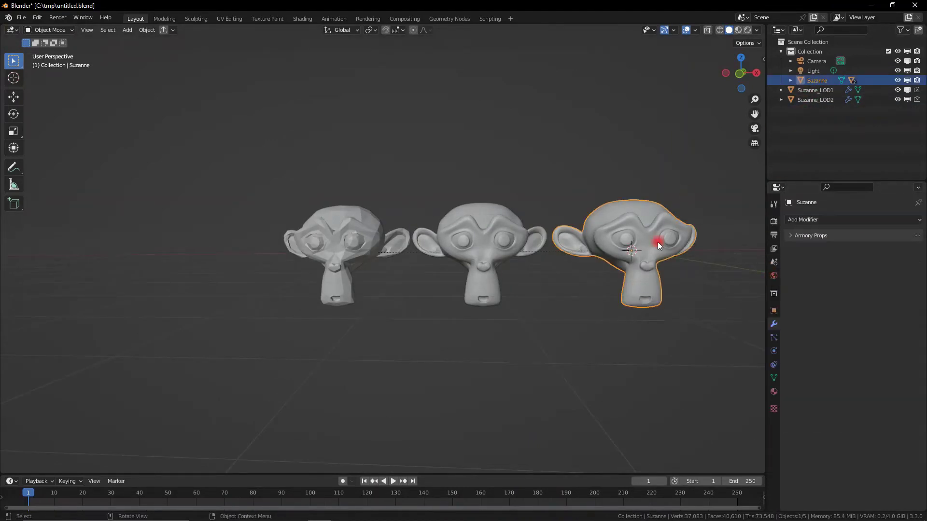
{"action": "left_click", "coordinate": [774, 310]}
{"action": "scroll", "coordinate": [830, 415], "scroll_direction": "down", "scroll_amount": 15}
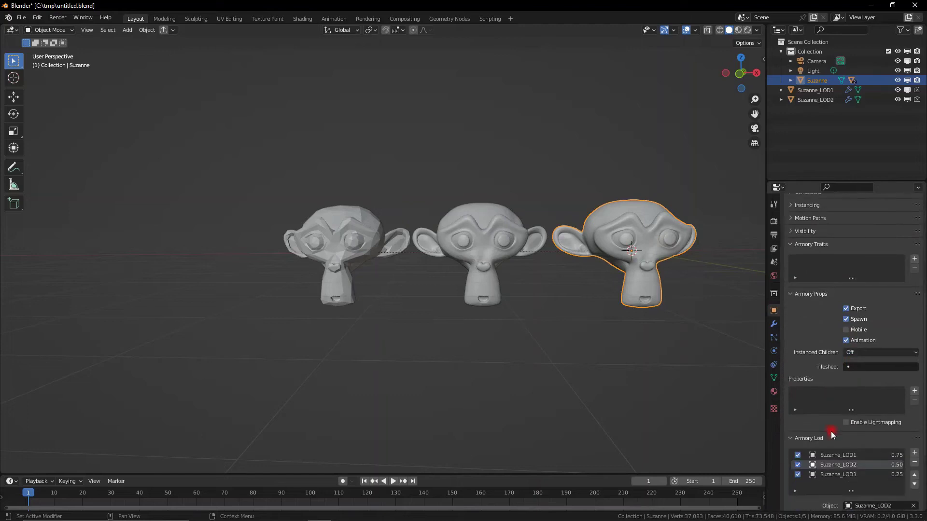
{"action": "left_click", "coordinate": [914, 385]}
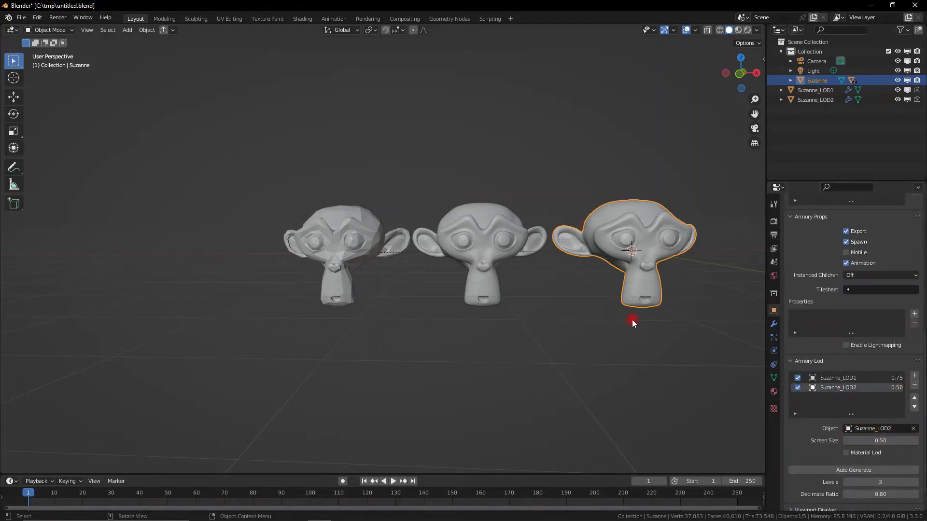
Run the Suzanne LOD scene in the Armory player with F5.
{"action": "middle_click_drag", "start_coordinate": [717, 327], "coordinate": [589, 305]}
{"action": "scroll", "coordinate": [594, 309], "scroll_direction": "up", "scroll_amount": 4}
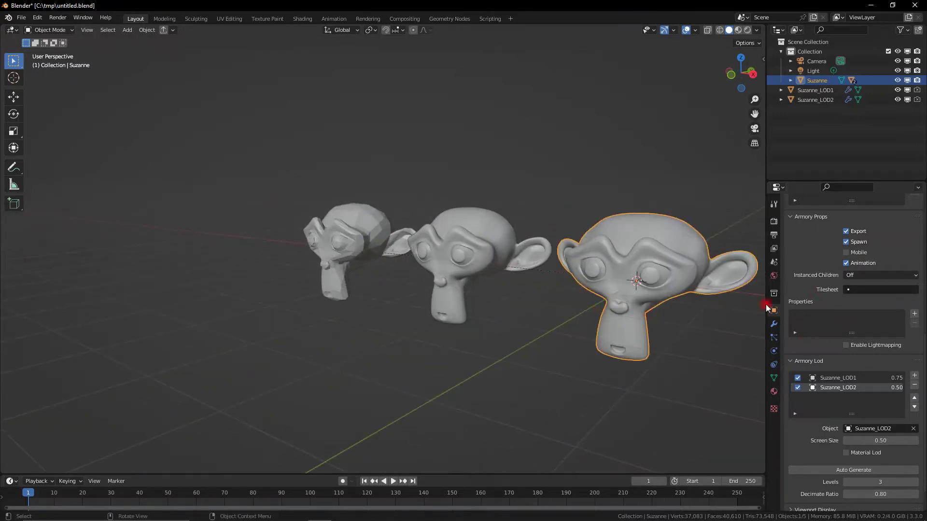
{"action": "key", "text": "F5"}
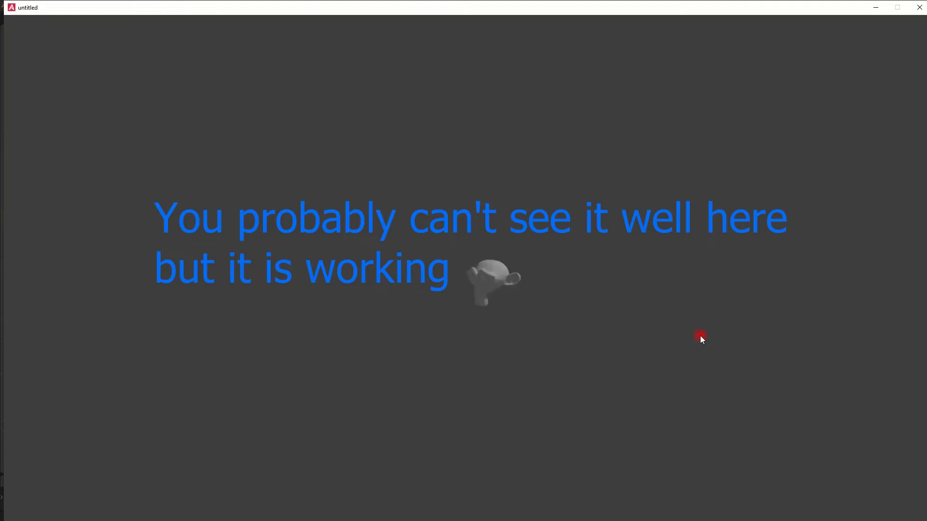
Close the Armory player preview with Esc to return to Blender.
{"action": "key", "text": "Escape"}
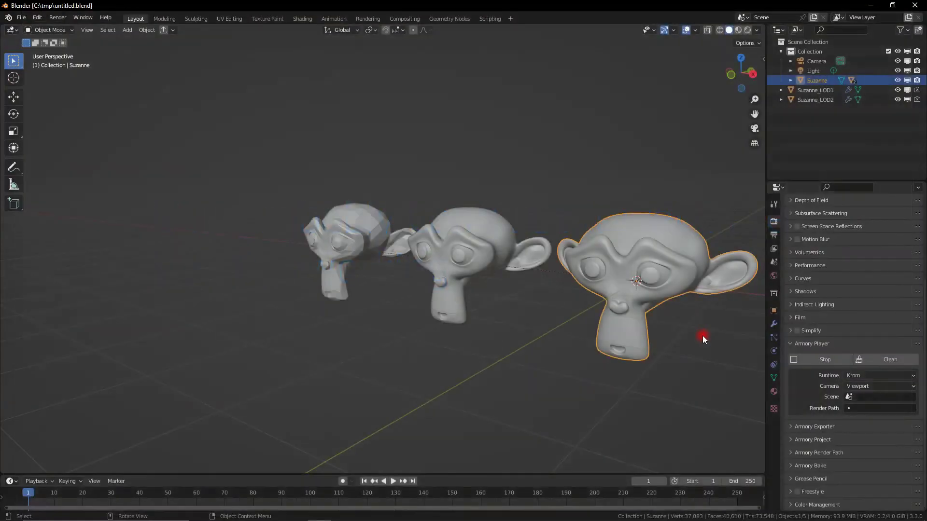